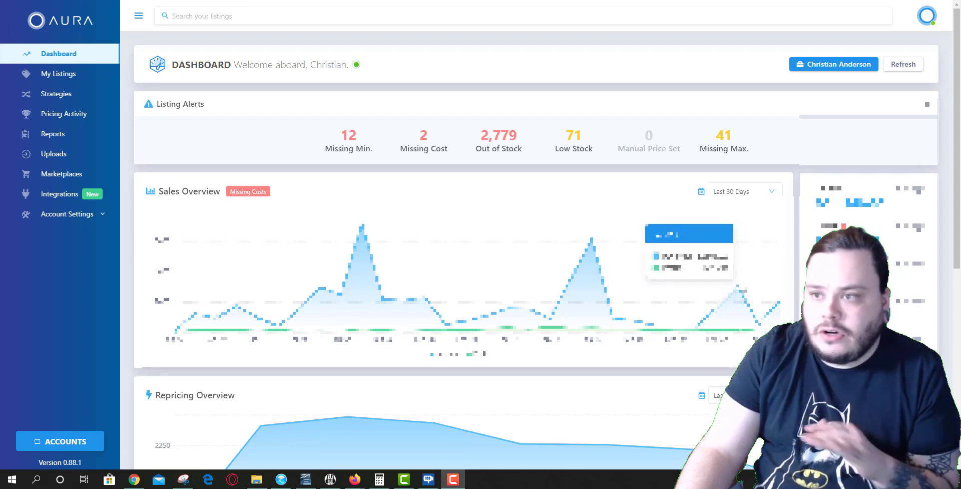
# Step: Look over the dashboard's sales and repricing overviews and check the date-range options for the sales chart
pyautogui.scroll(-7, 643, 321)
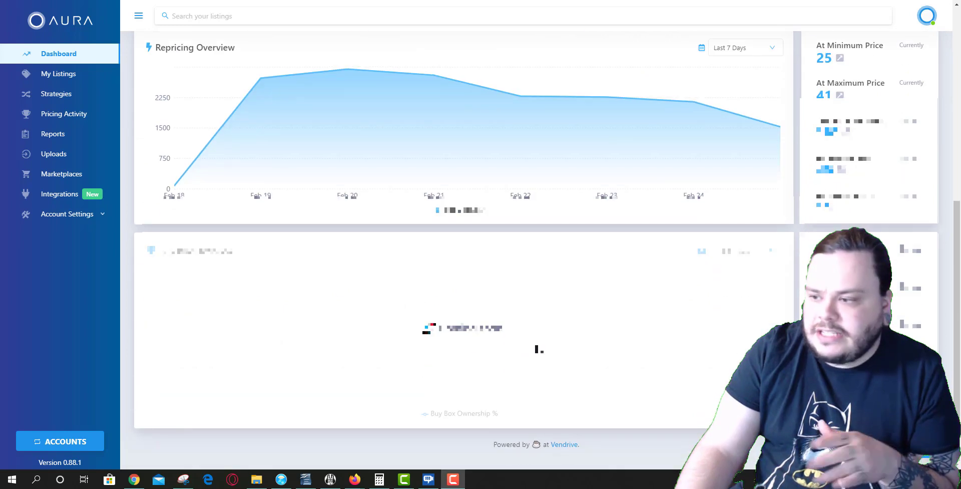
pyautogui.scroll(7, 542, 348)
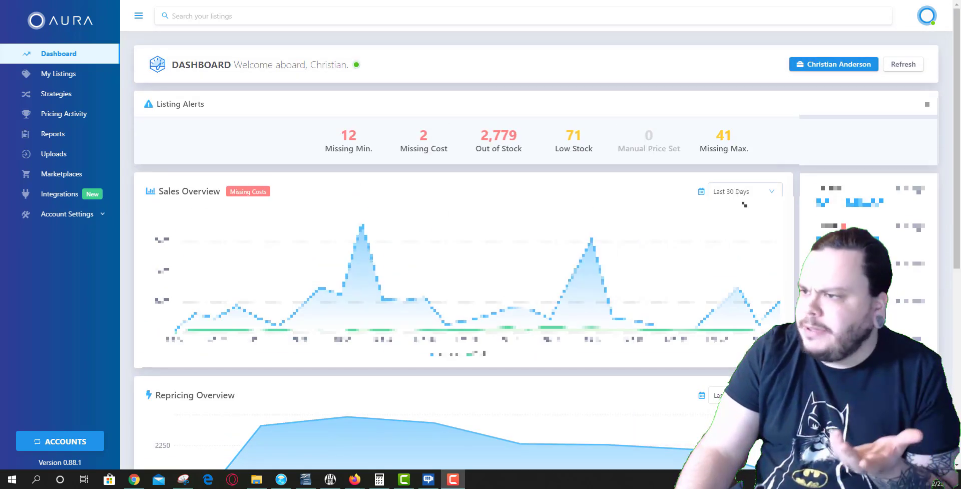
pyautogui.click(734, 194)
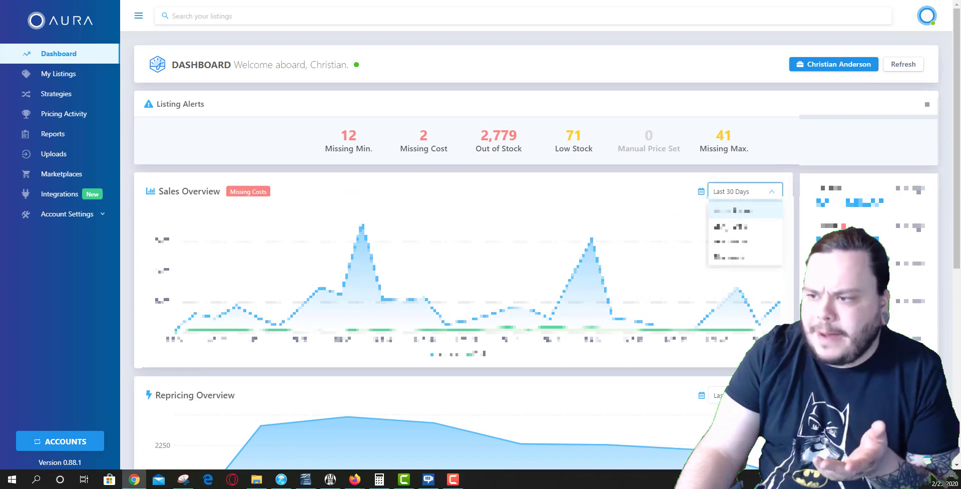
pyautogui.click(614, 213)
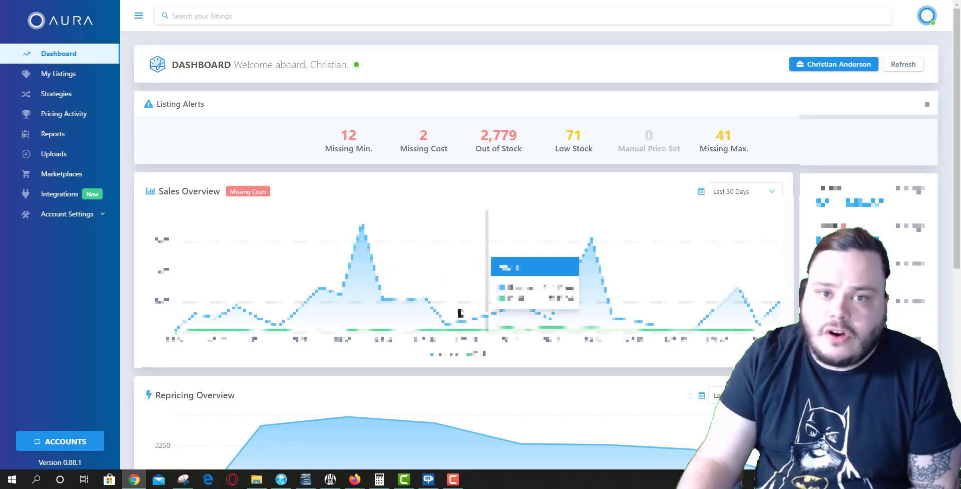
# Step: Open the marketplace listings page
pyautogui.click(48, 76)
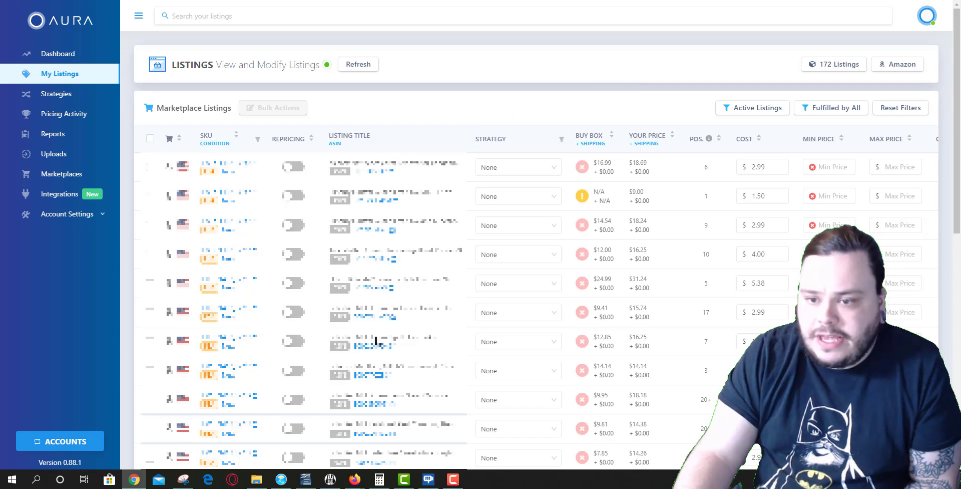
pyautogui.hotkey('alt', 'Tab')
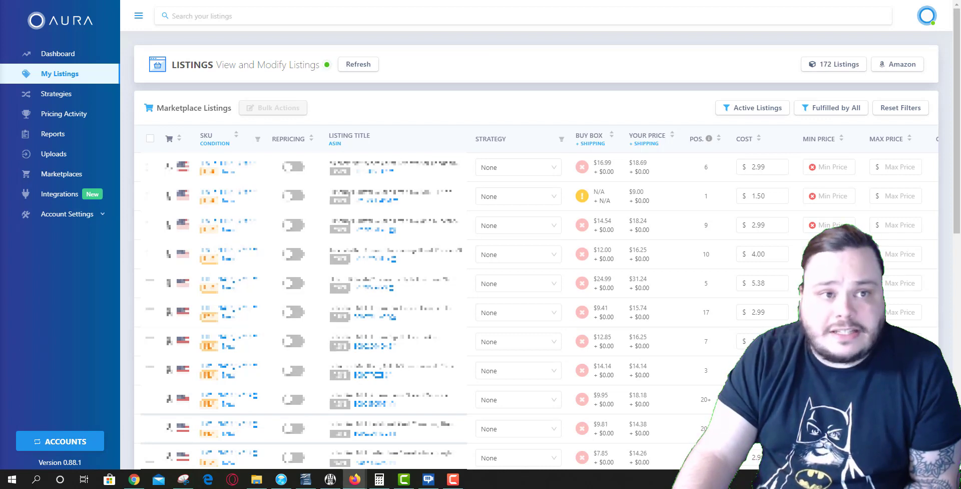
pyautogui.hotkey('alt', 'Tab')
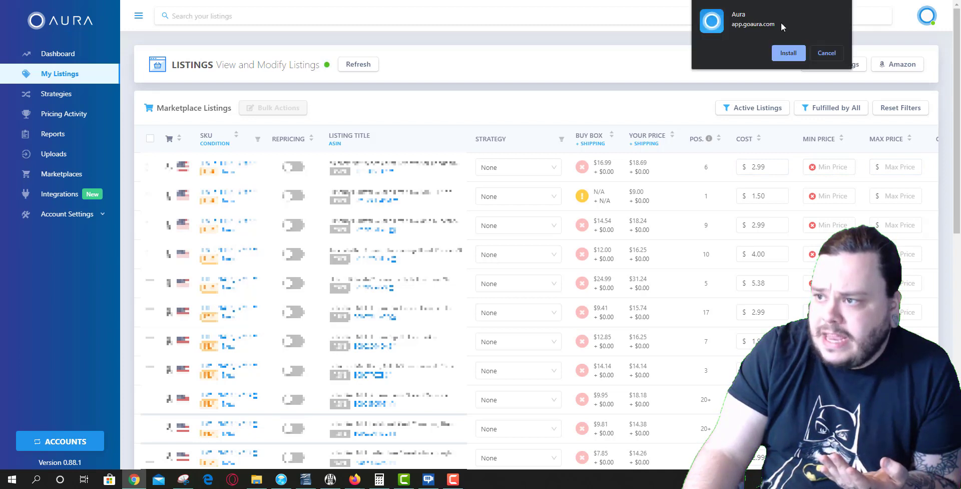
# Step: Decline installing the Aura app and reduce the page zoom so more listing columns fit on screen
pyautogui.click(827, 53)
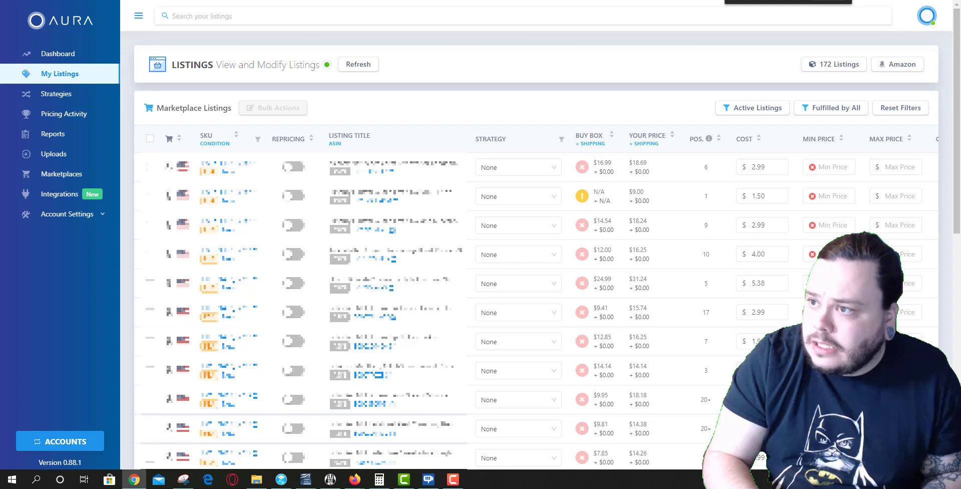
pyautogui.hotkey('ctrl', '-')
pyautogui.hotkey('ctrl', '-')
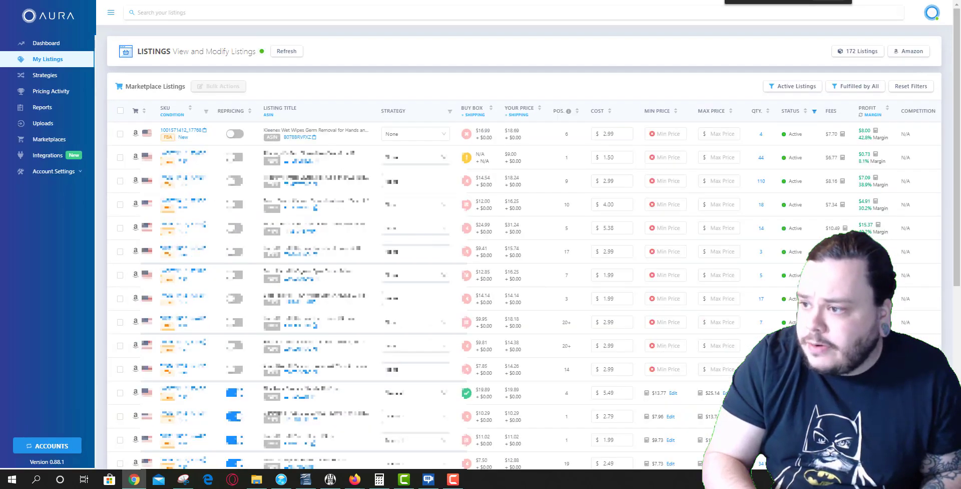
pyautogui.hotkey('ctrl', '-')
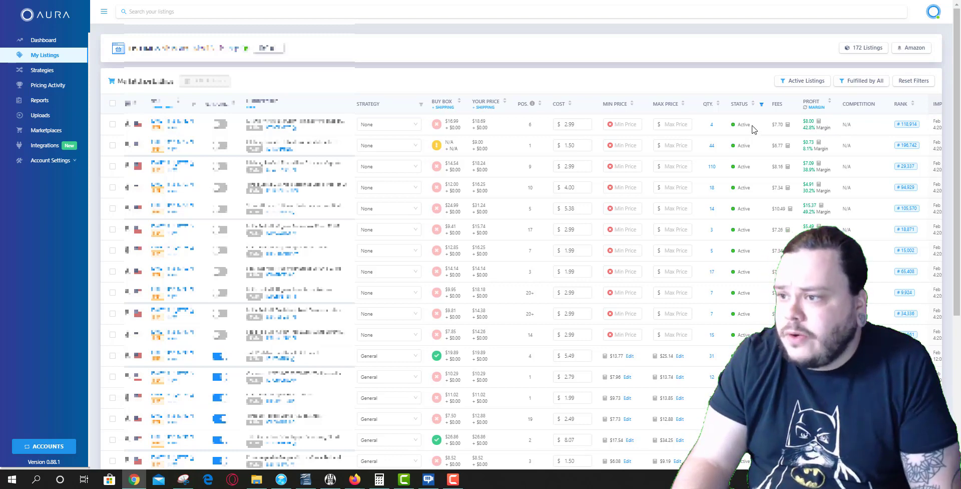
# Step: Assign the General strategy to the first listing
pyautogui.click(668, 126)
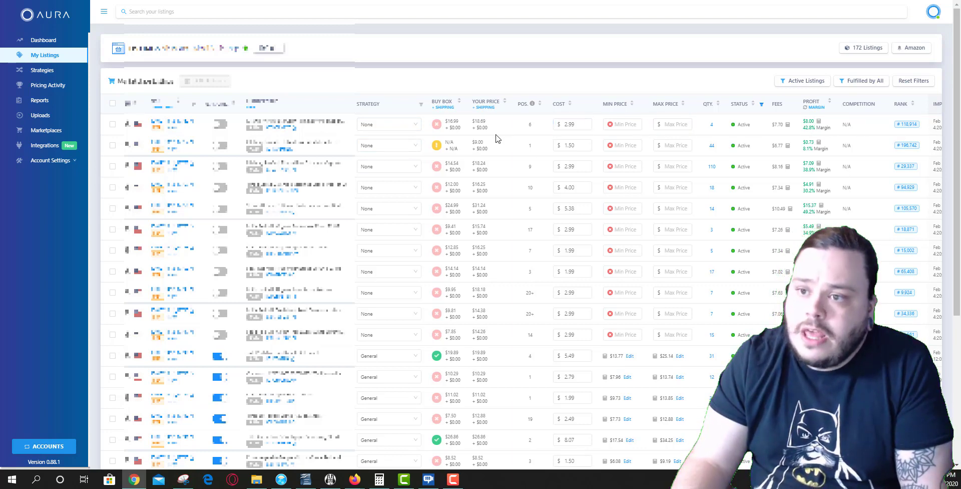
pyautogui.click(401, 130)
pyautogui.scroll(-2, 394, 200)
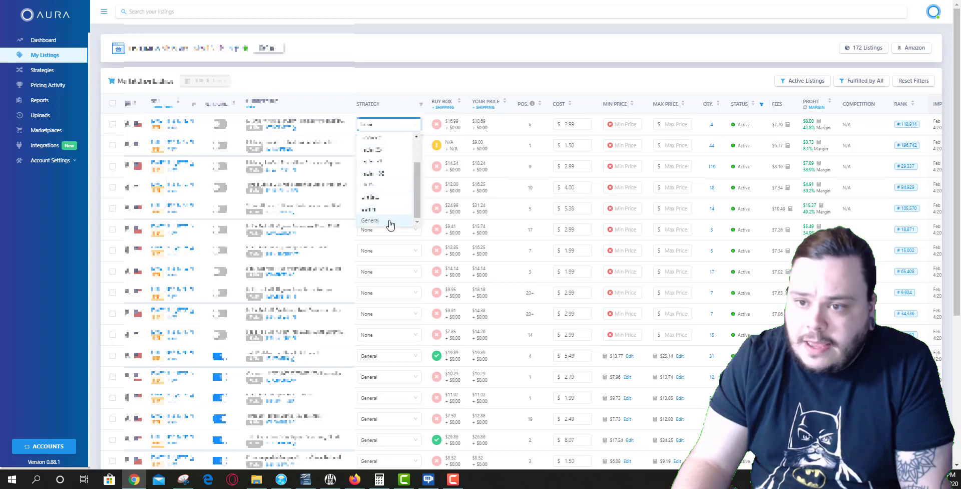
pyautogui.click(390, 221)
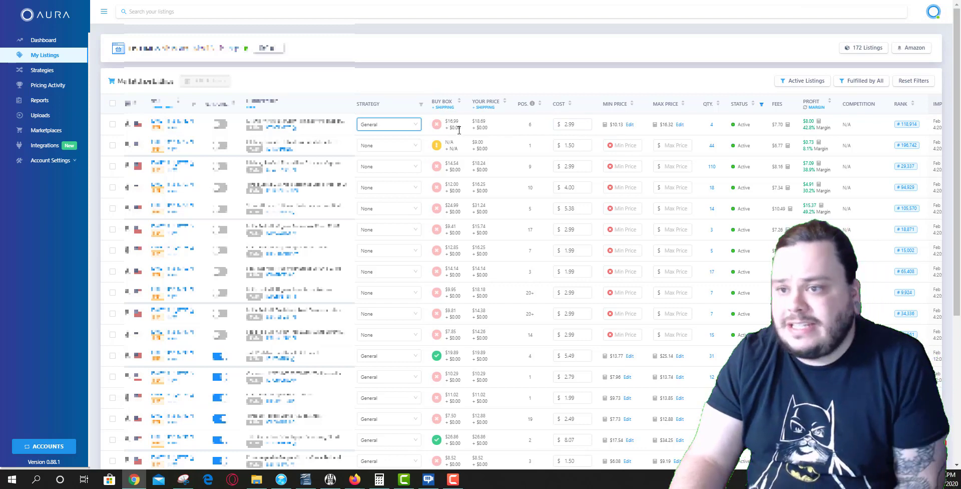
pyautogui.scroll(-1, 459, 130)
pyautogui.scroll(1, 463, 127)
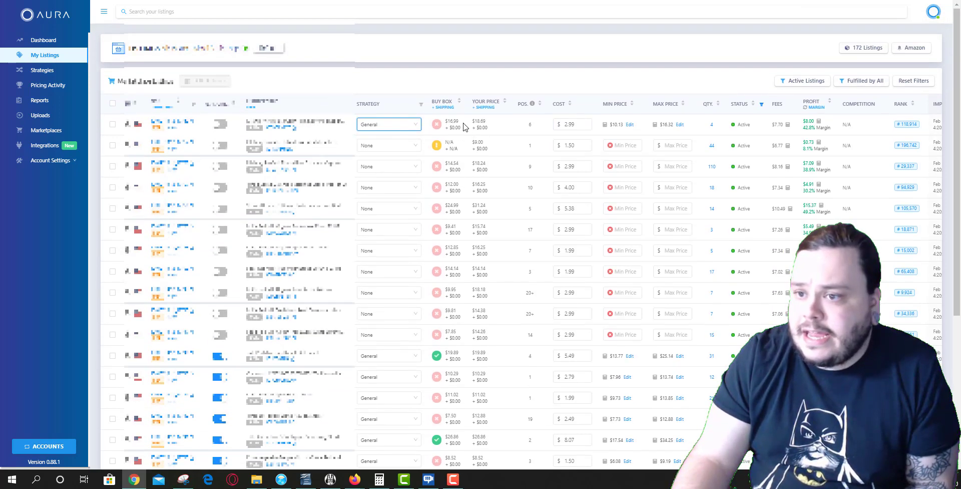
# Step: Override the first listing's price limits with a minimum of 14.00 and a maximum of 20
pyautogui.click(629, 125)
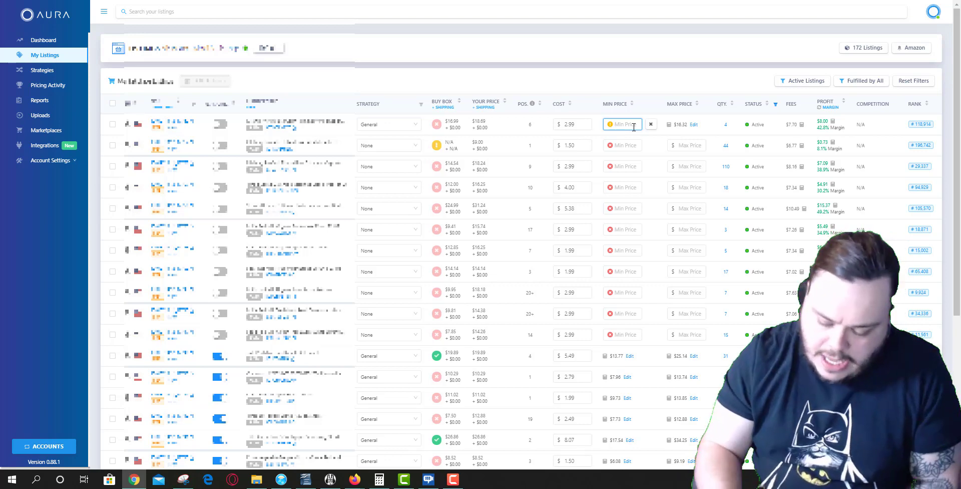
pyautogui.click(648, 125)
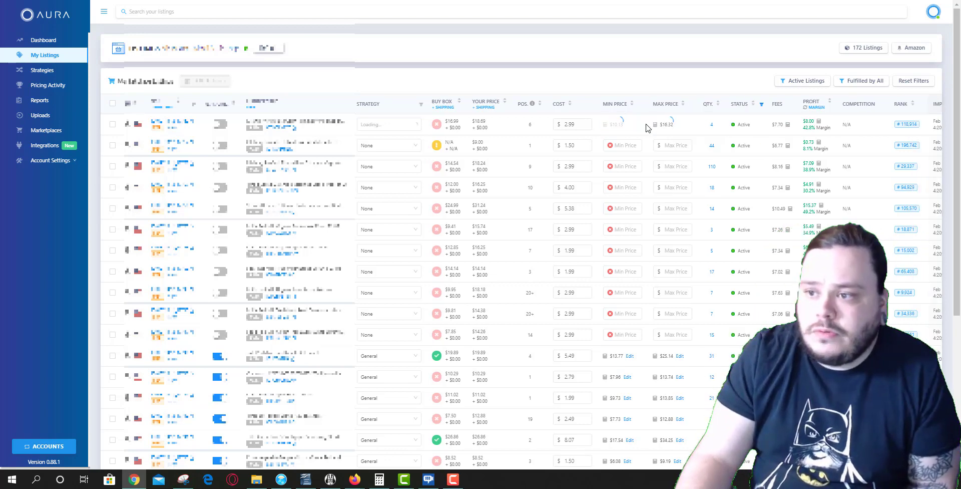
pyautogui.click(624, 126)
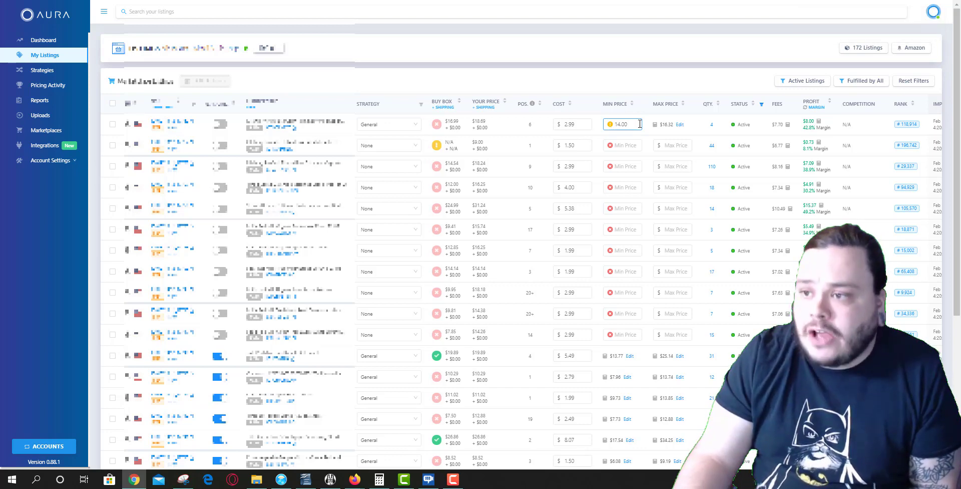
pyautogui.click(695, 126)
pyautogui.click(679, 125)
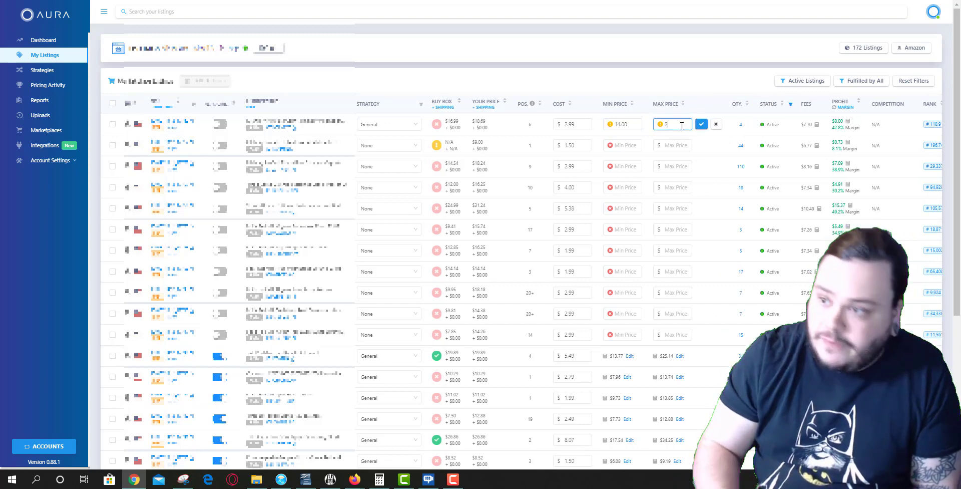
pyautogui.write('20')
pyautogui.click(702, 126)
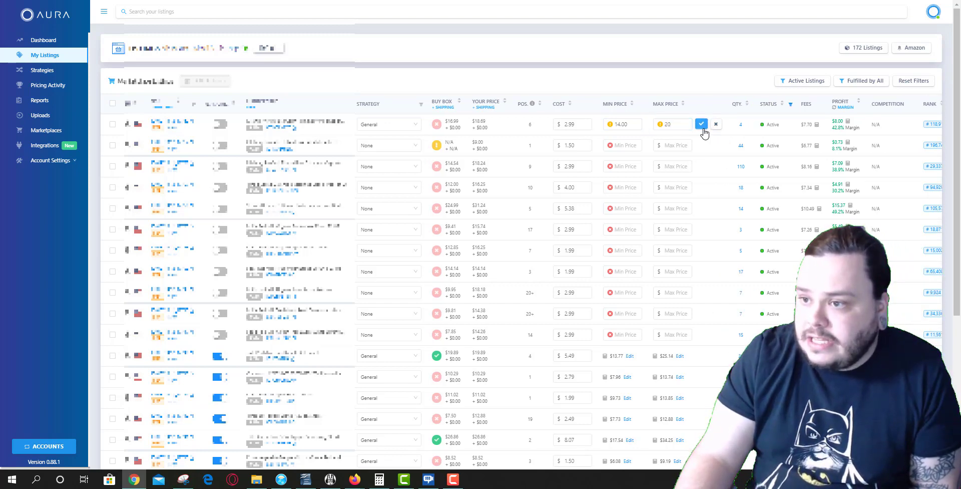
# Step: Enable repricing for the first listing, leaving its cost as it is
pyautogui.click(222, 125)
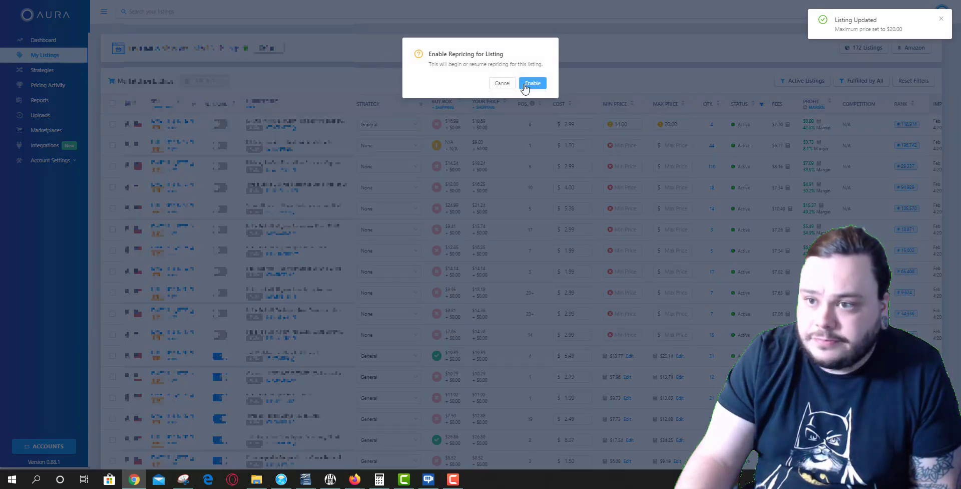
pyautogui.click(529, 86)
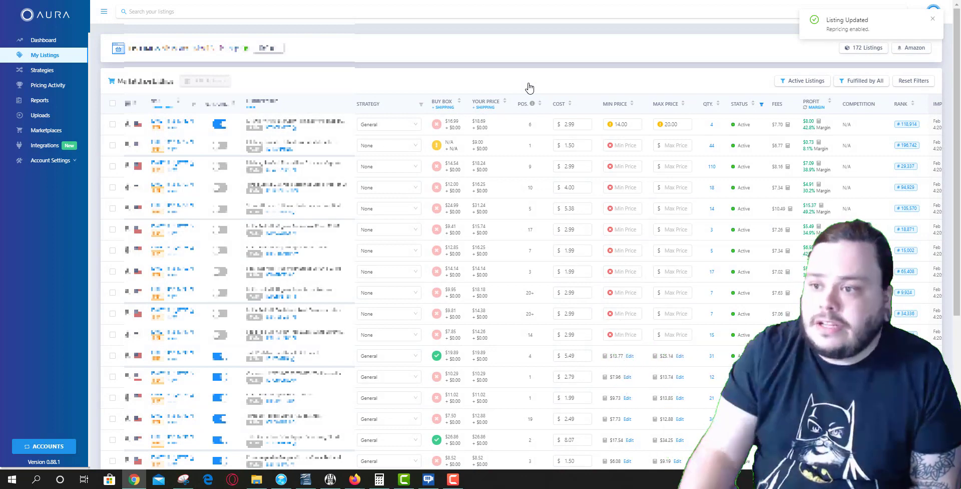
pyautogui.click(572, 124)
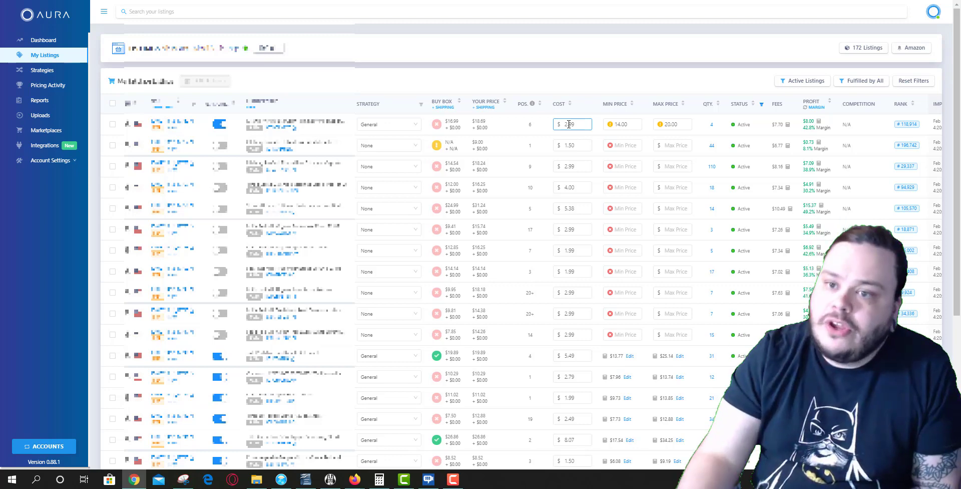
pyautogui.click(458, 79)
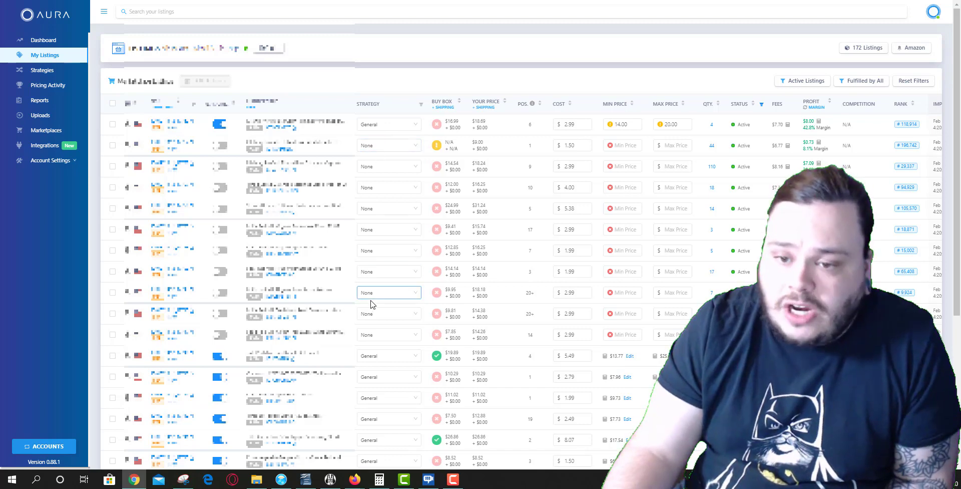
# Step: Sort the listings by repricing status in both directions and clear that sorting
pyautogui.click(231, 106)
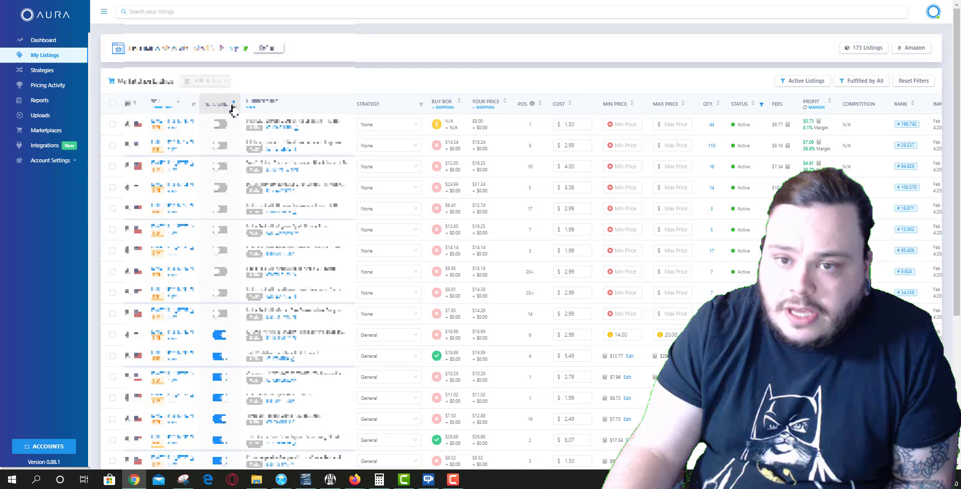
pyautogui.click(235, 103)
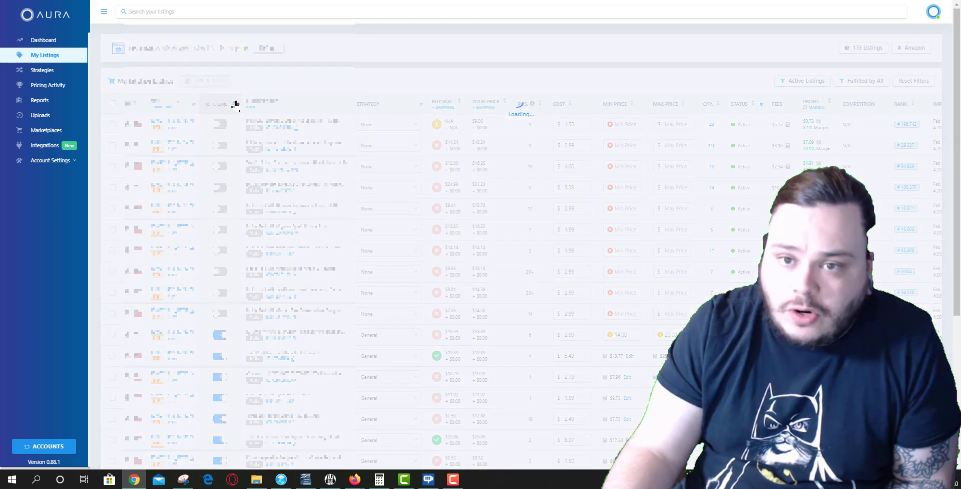
pyautogui.click(232, 105)
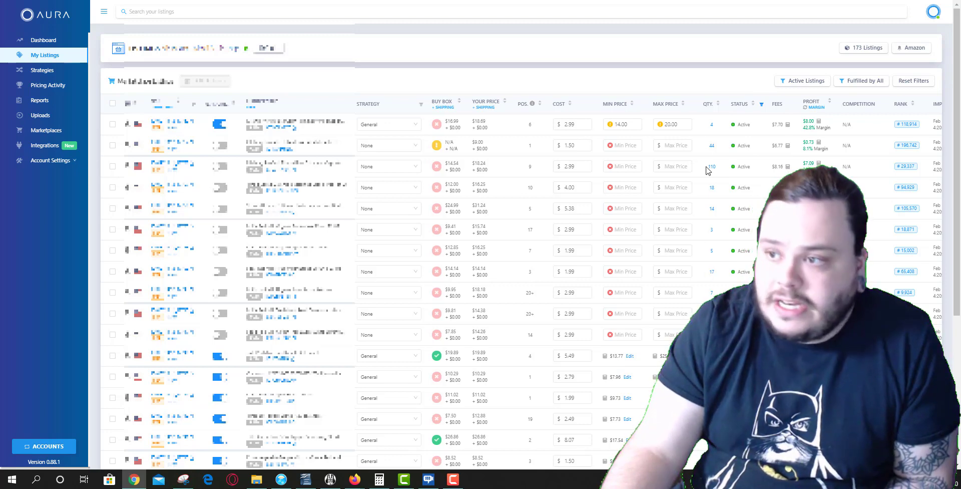
# Step: Sort the listings by quantity with the largest stock first
pyautogui.click(720, 108)
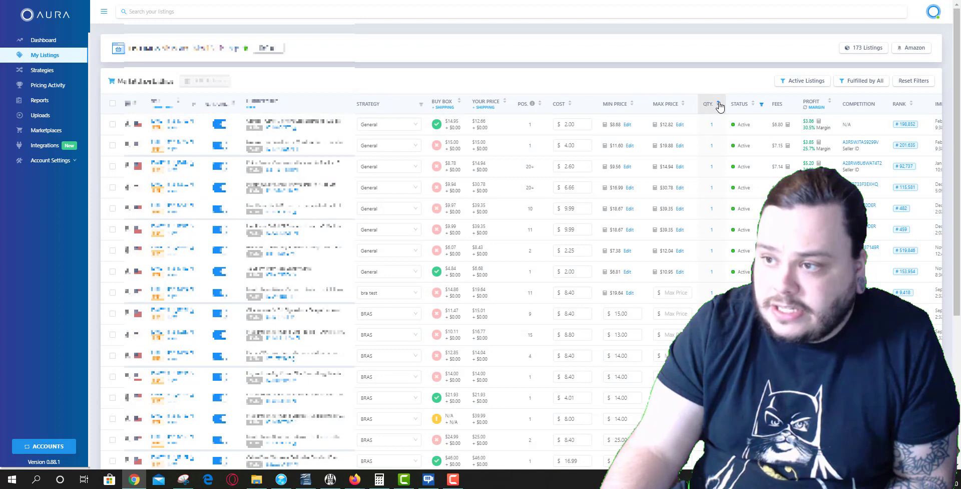
pyautogui.click(719, 106)
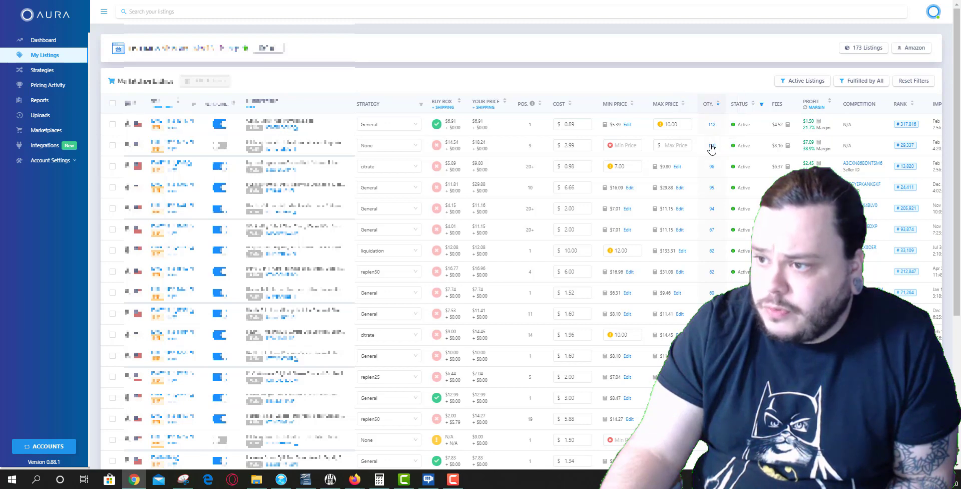
pyautogui.moveTo(712, 150)
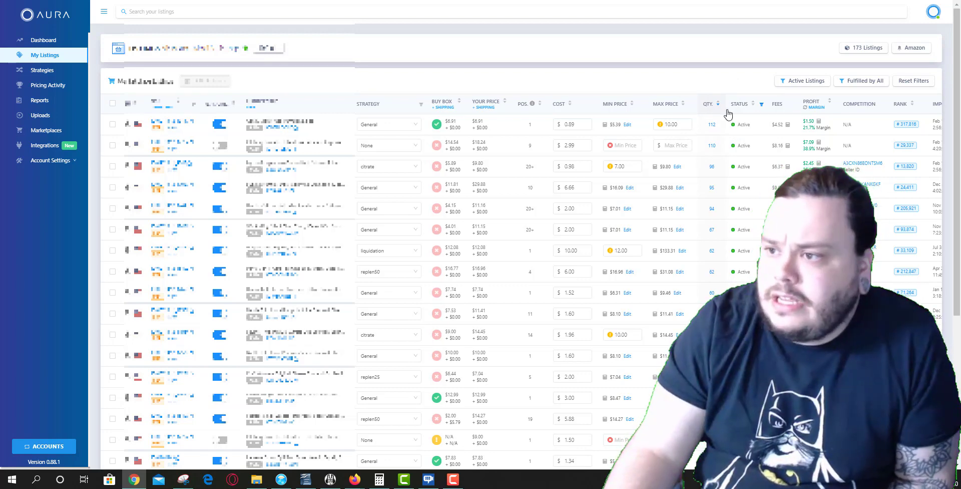
# Step: Check the status filter options and sort the active listings by status in ascending order
pyautogui.click(761, 105)
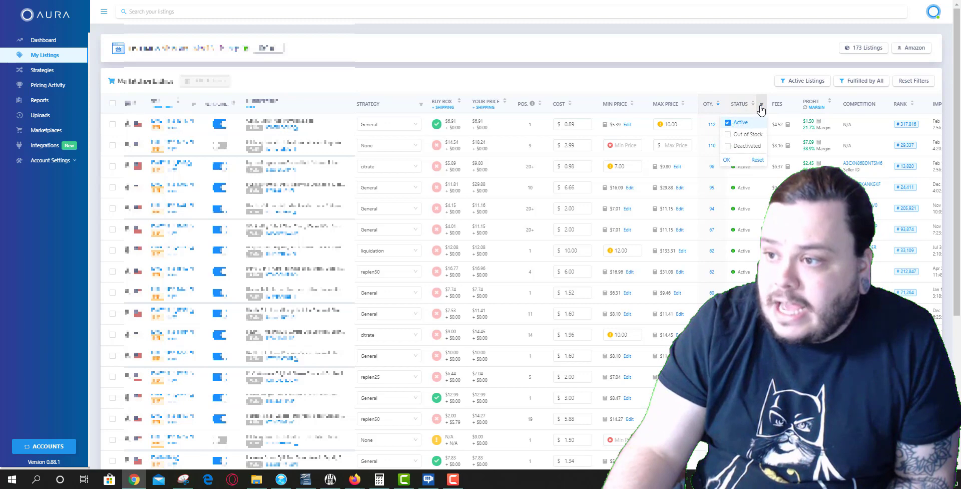
pyautogui.click(756, 106)
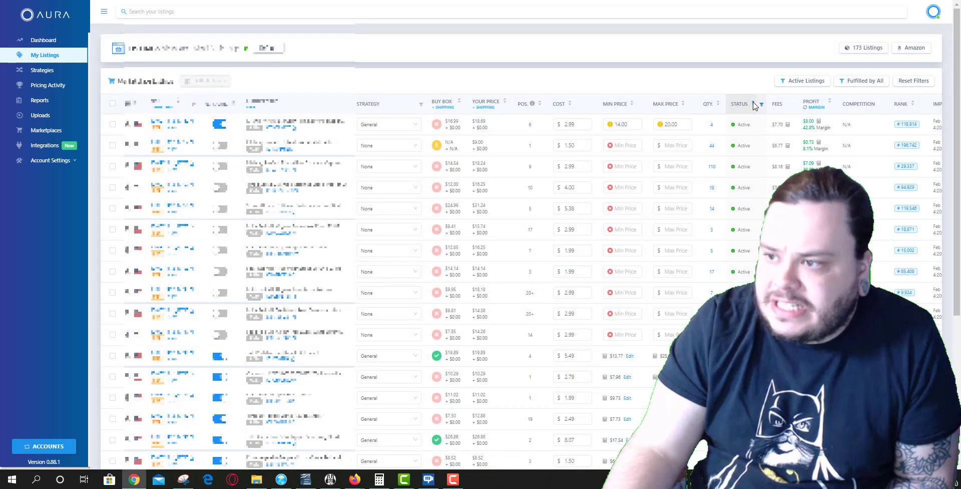
pyautogui.click(753, 105)
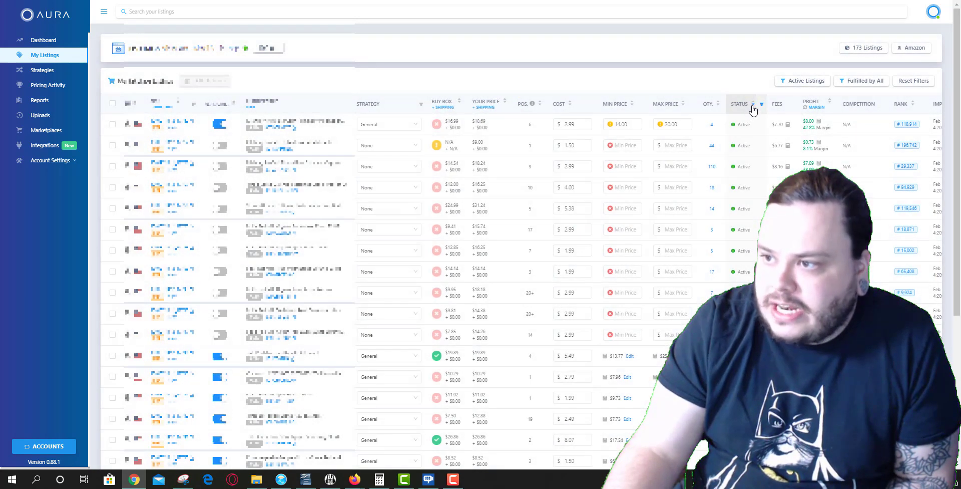
pyautogui.click(754, 105)
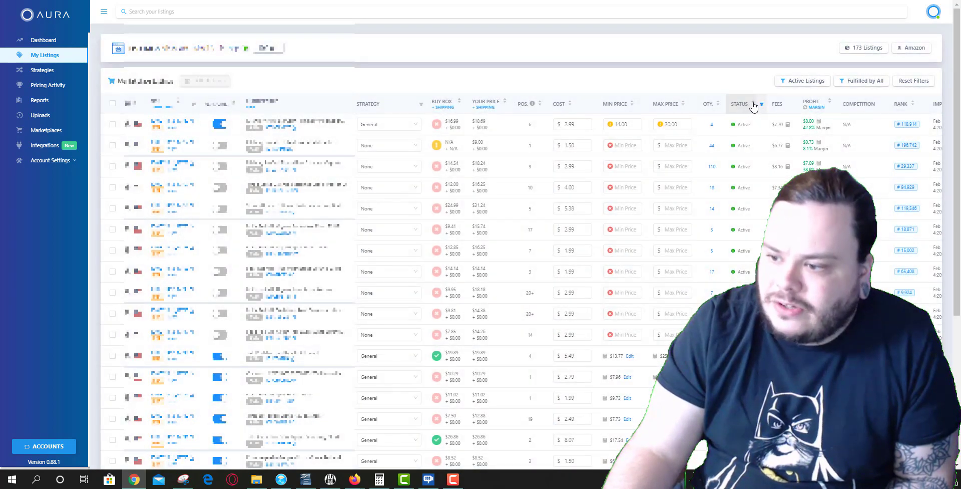
pyautogui.click(753, 103)
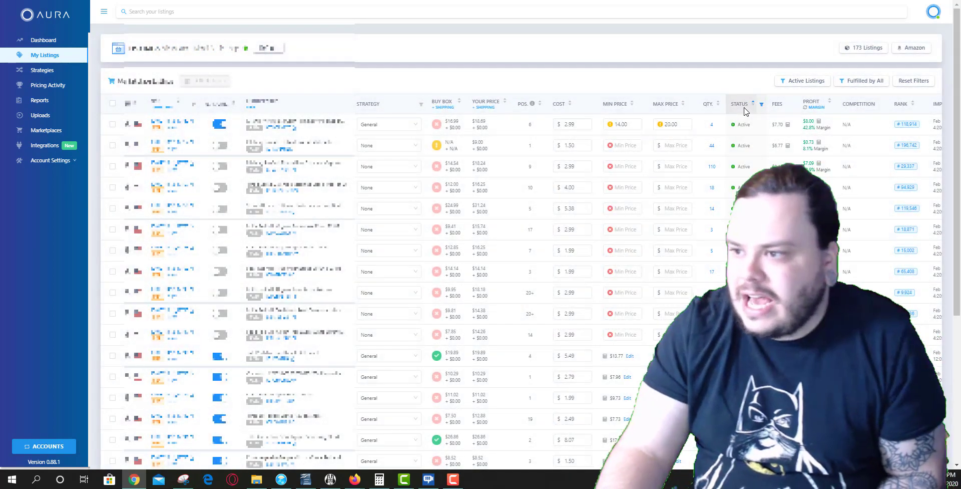
pyautogui.scroll(-1, 734, 167)
pyautogui.scroll(-1, 734, 167)
pyautogui.scroll(2, 736, 165)
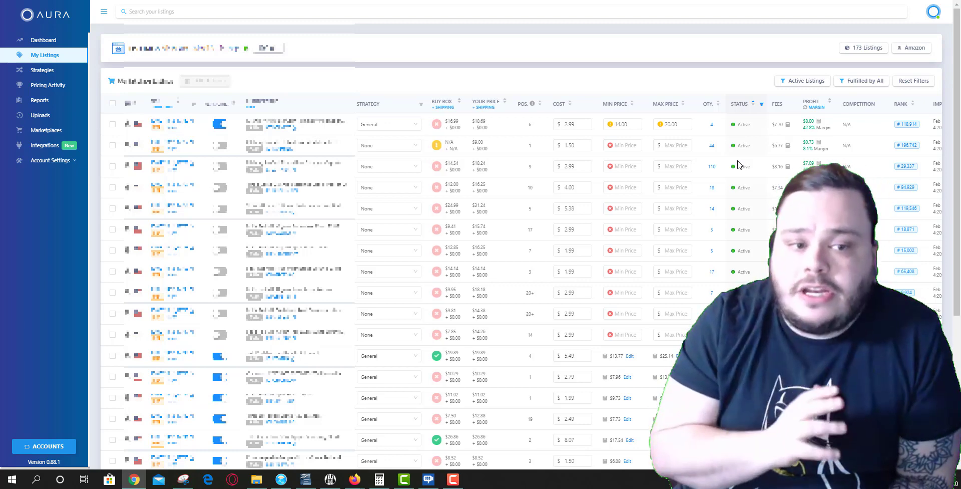
# Step: View the list of repricing strategies and return to the dashboard
pyautogui.click(28, 73)
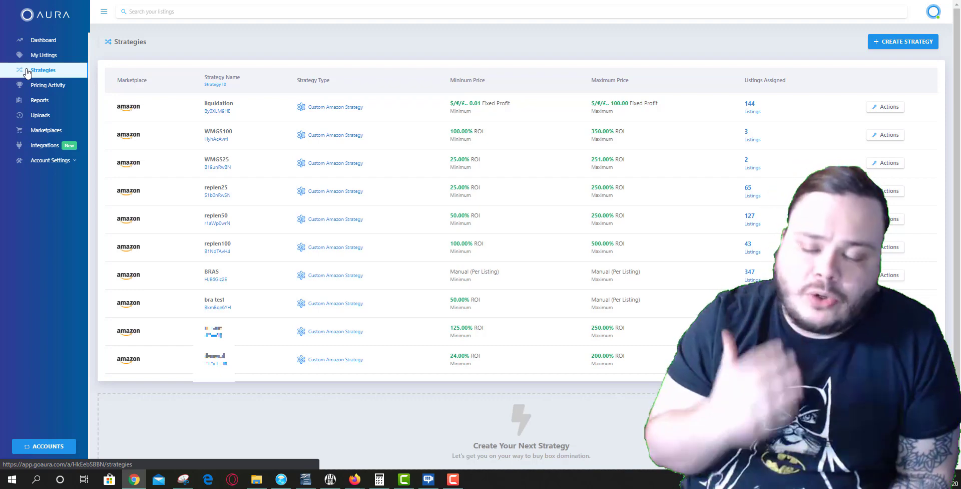
pyautogui.click(42, 41)
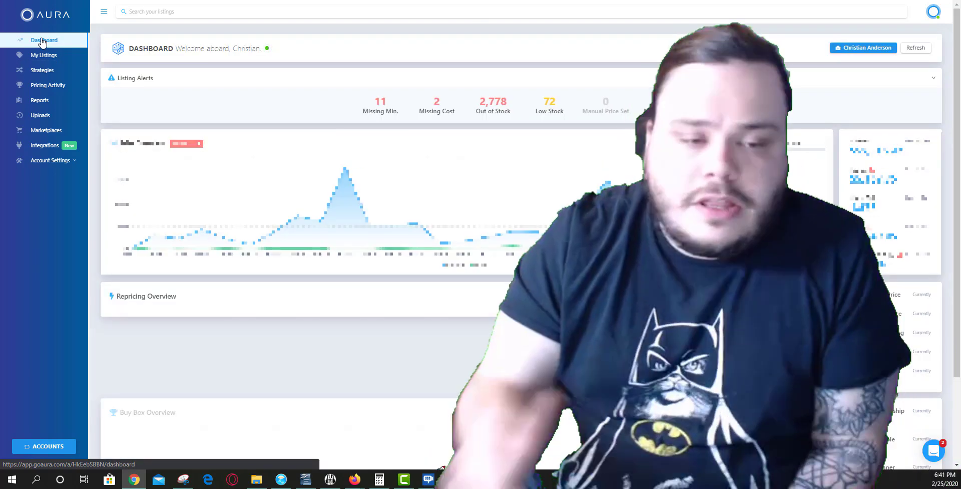